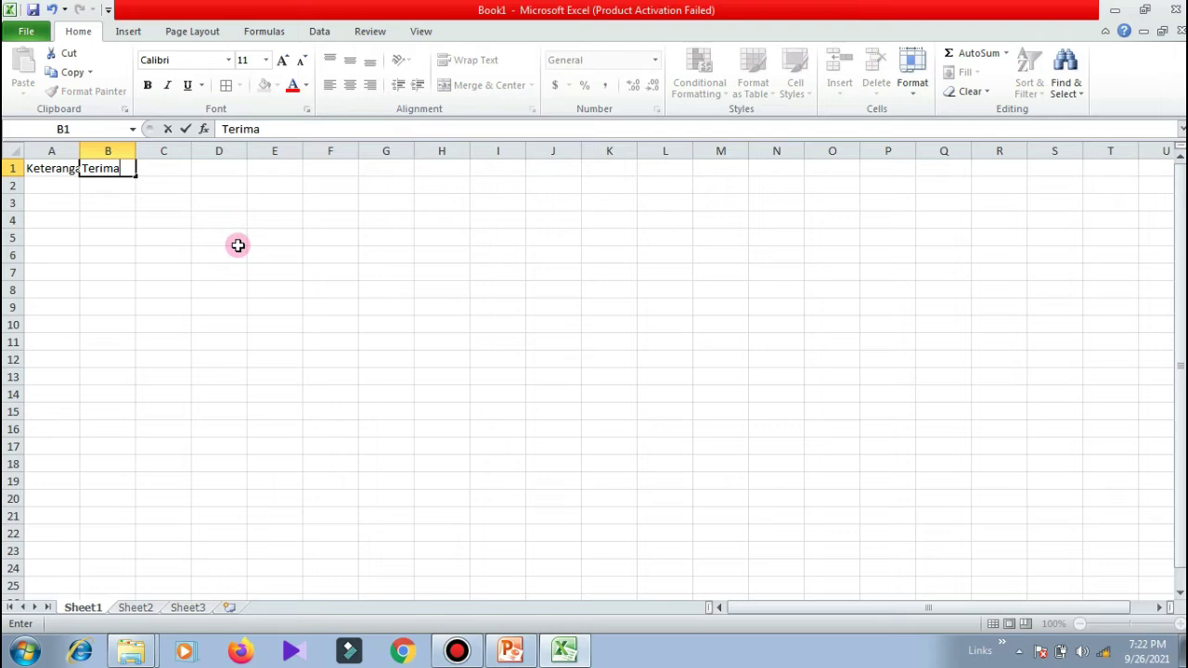
Enter the heading Keluar in cell C1 and widen column A to fit the Keterangan heading.
key(Tab)
text(K)
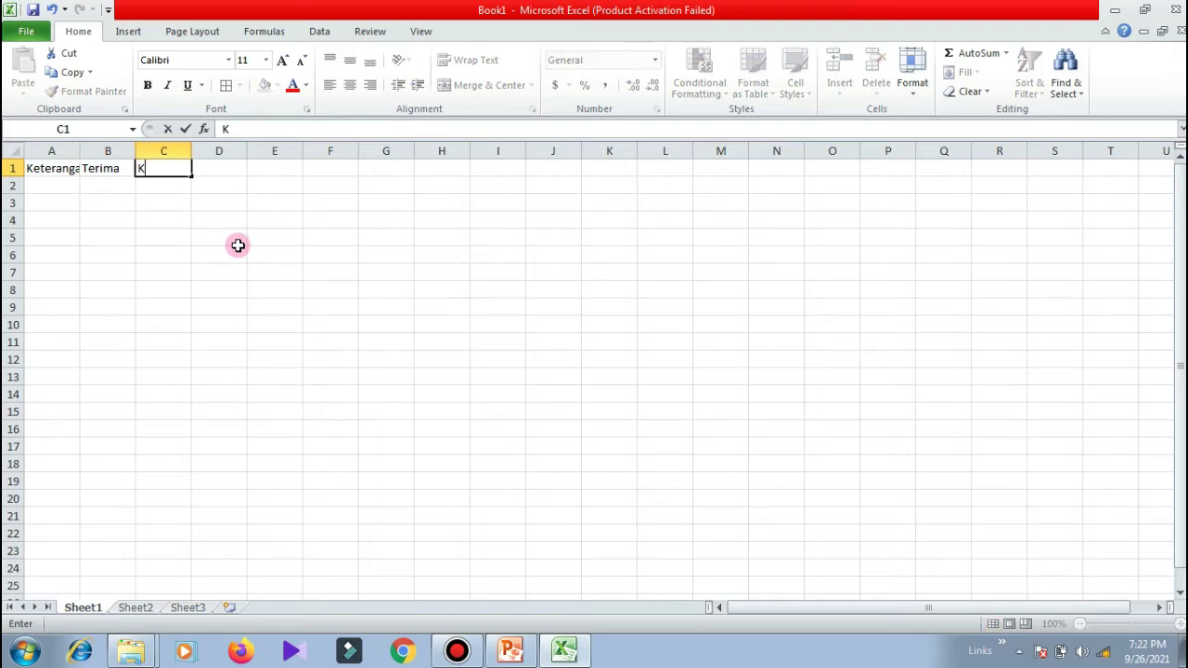
text(eluar)
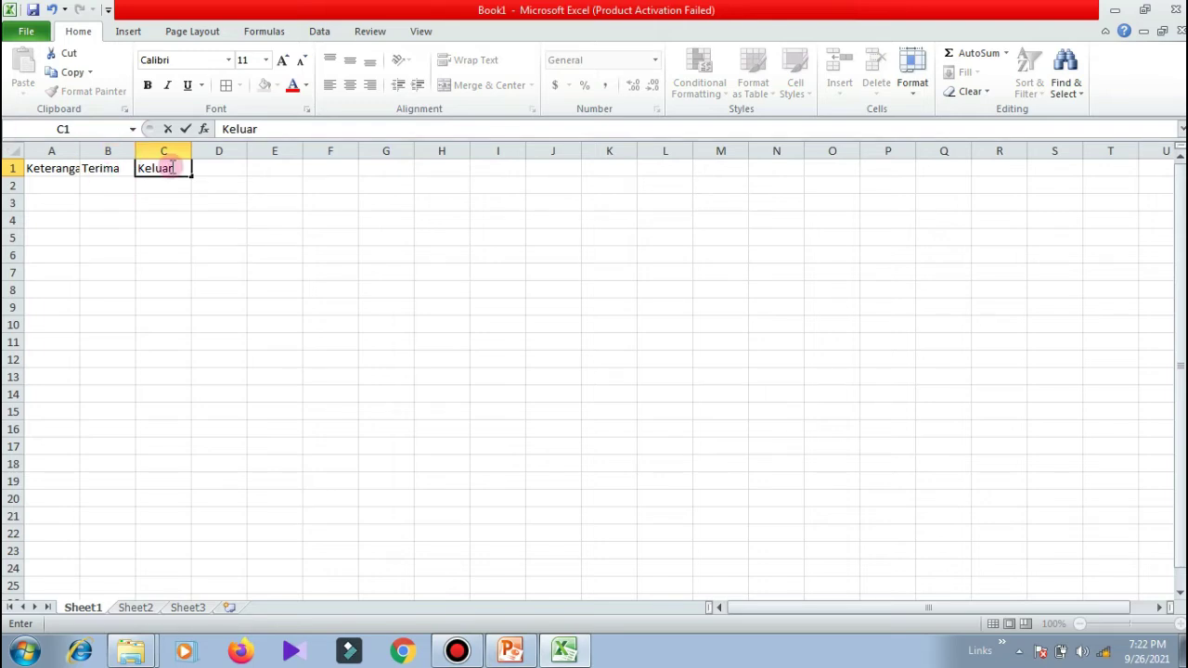
click(74, 152)
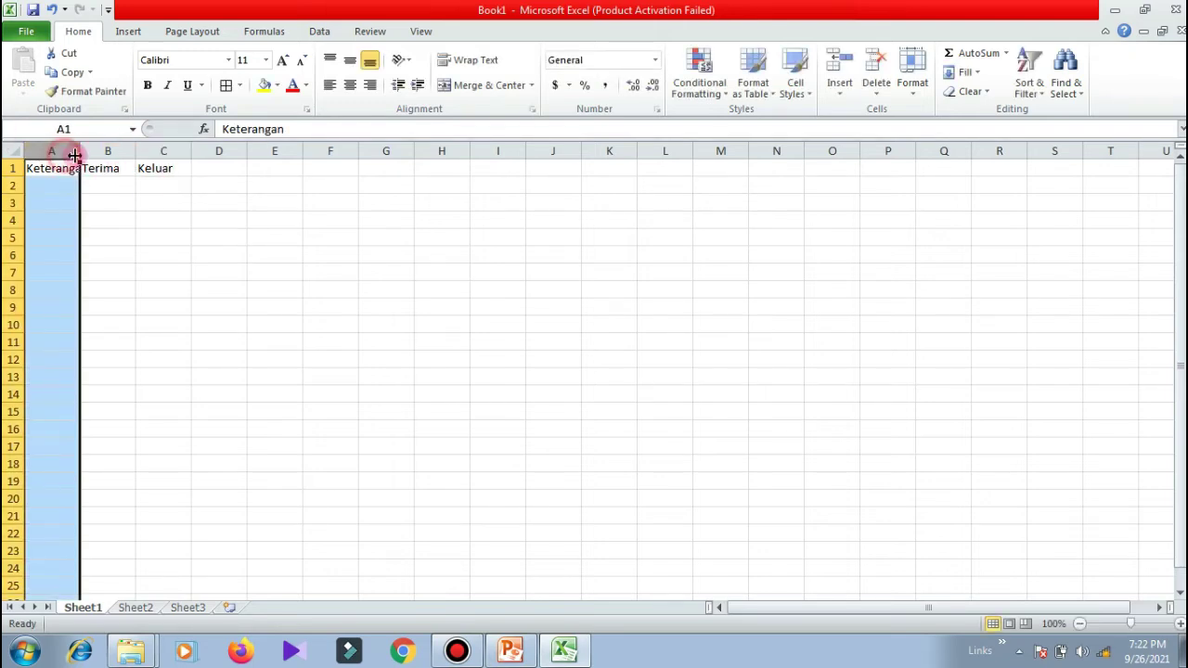
double_click(80, 152)
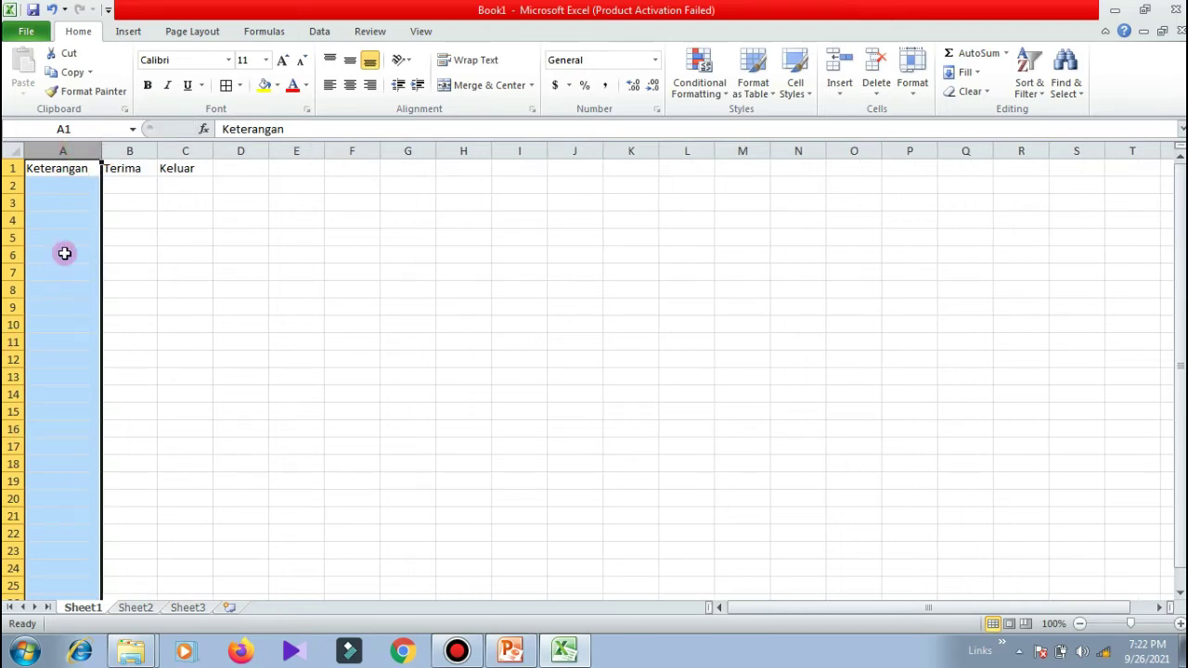
click(184, 217)
Enter Uang Jajan in the first row under Keterangan with 50000 in the Terima column.
click(74, 190)
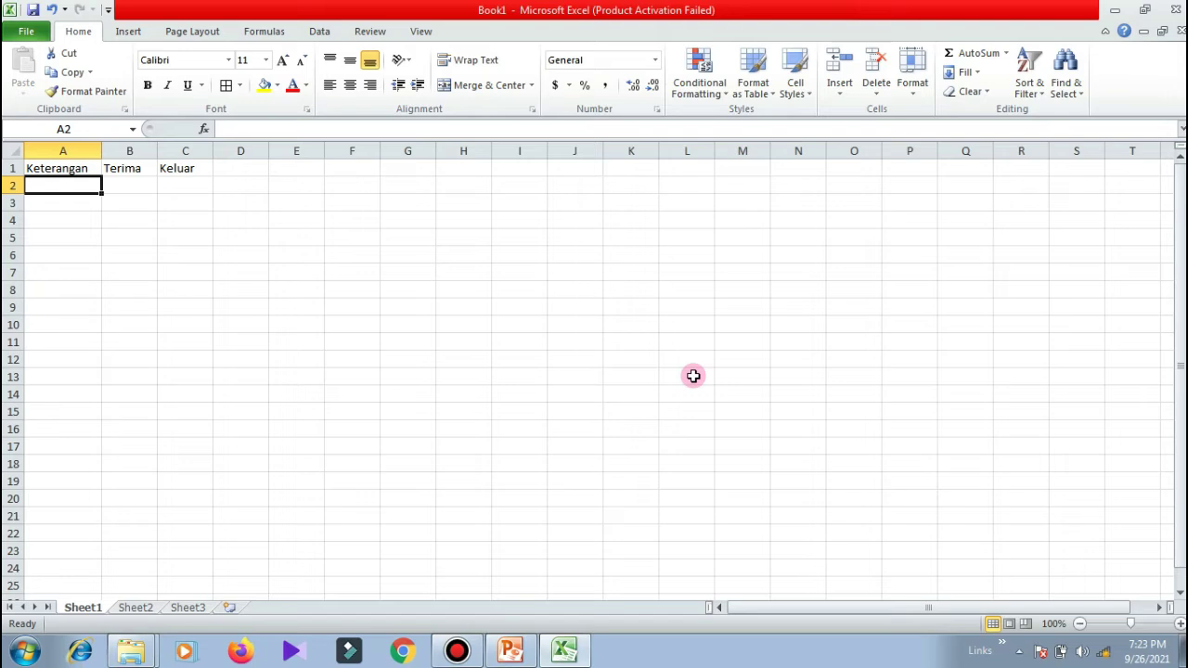
text(Uang)
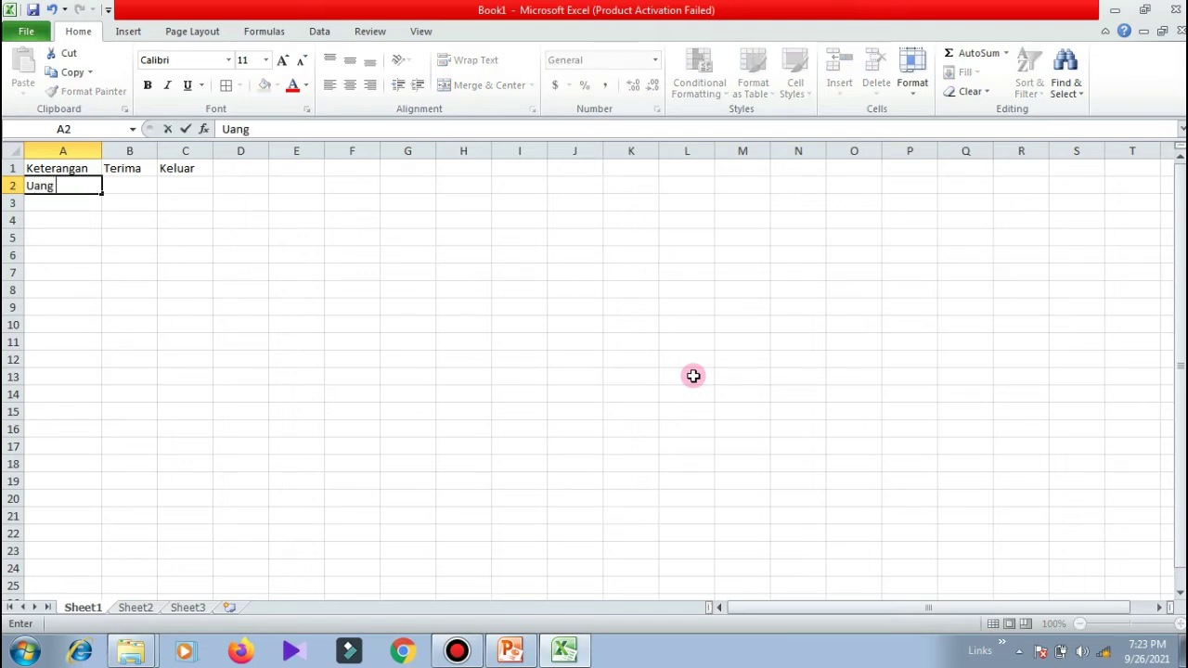
text( Jajan)
key(Tab)
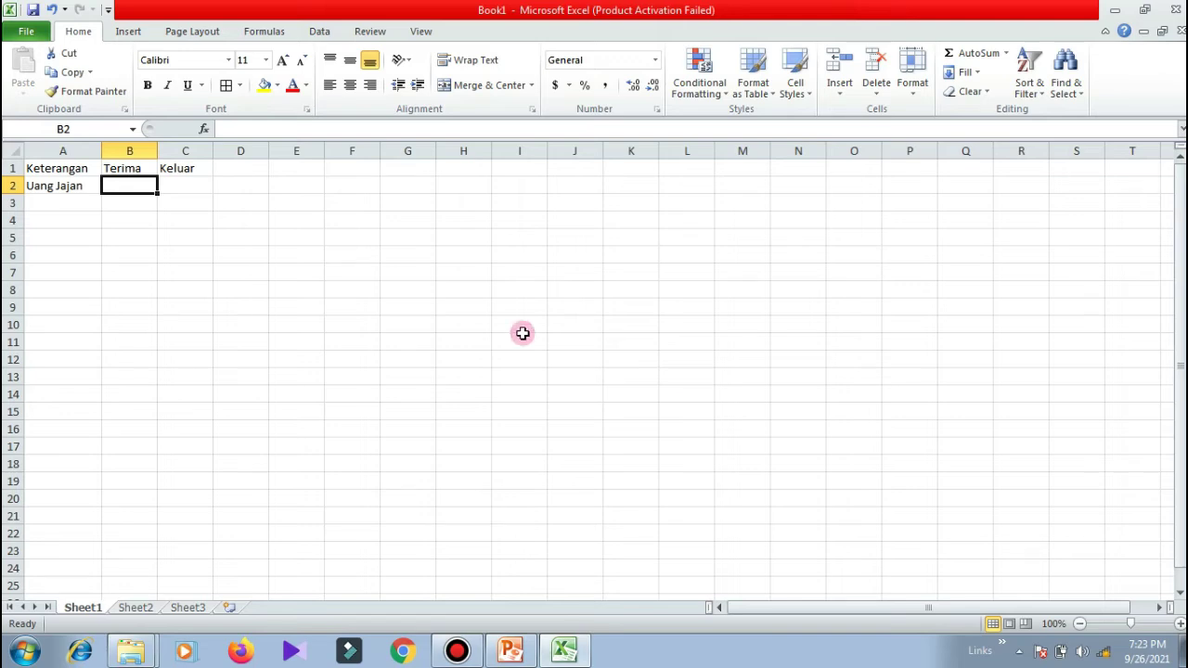
click(123, 186)
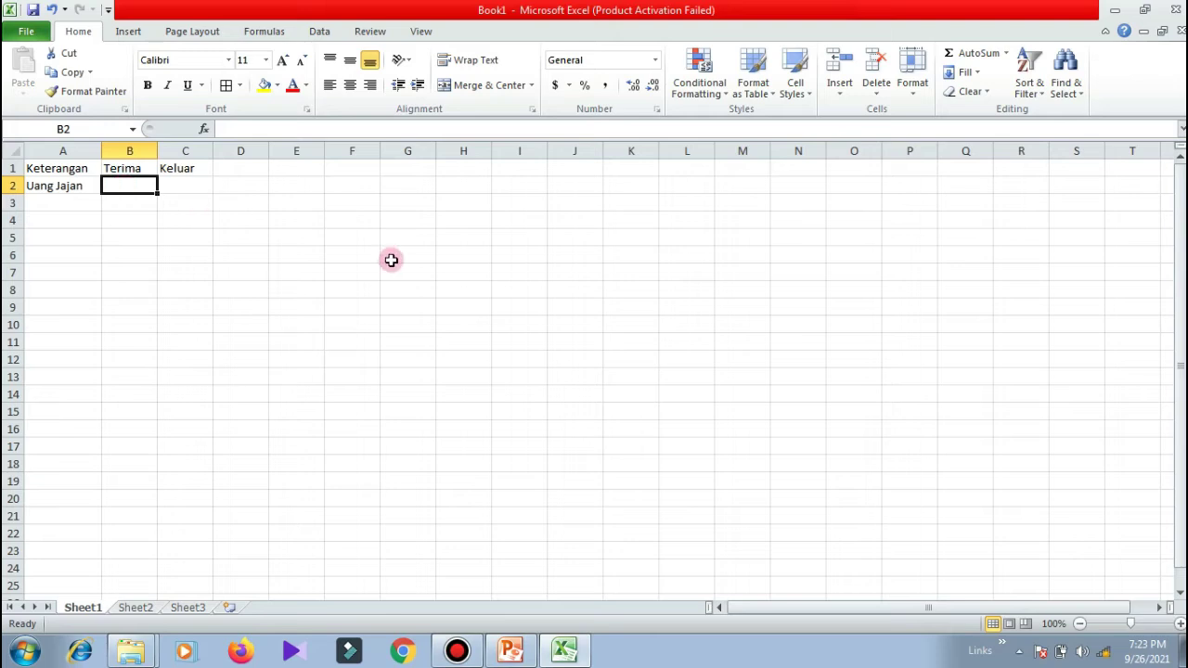
text(50000)
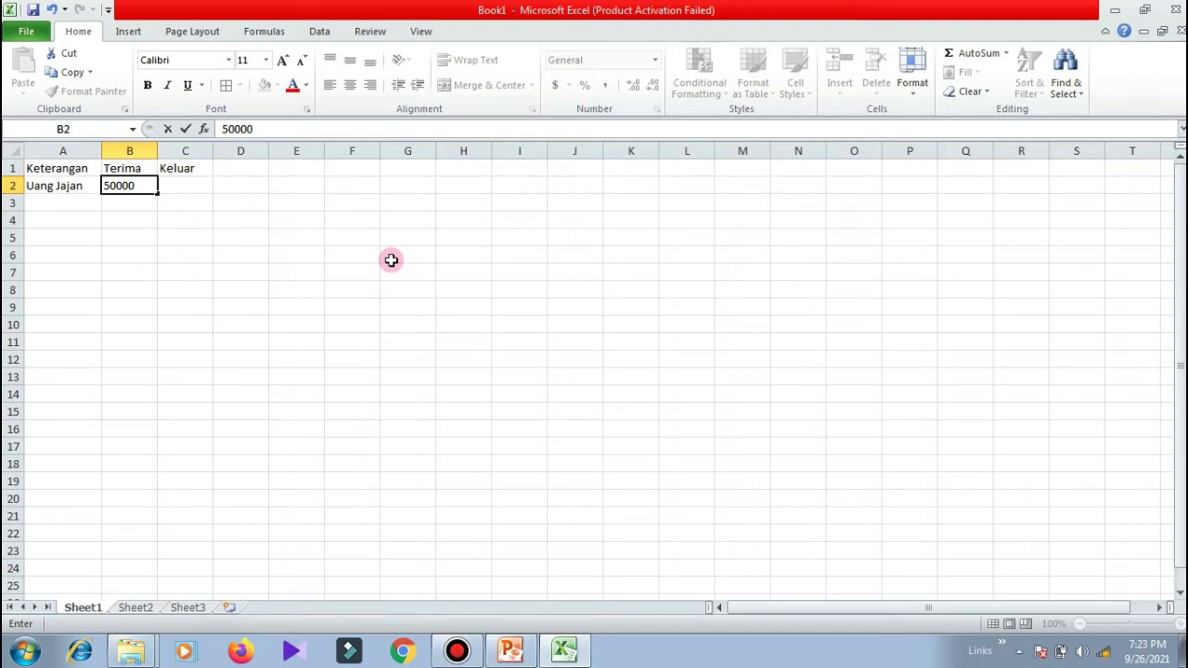
Add the expense bakso in the row below Uang Jajan with 15000 in the Keluar column.
click(46, 203)
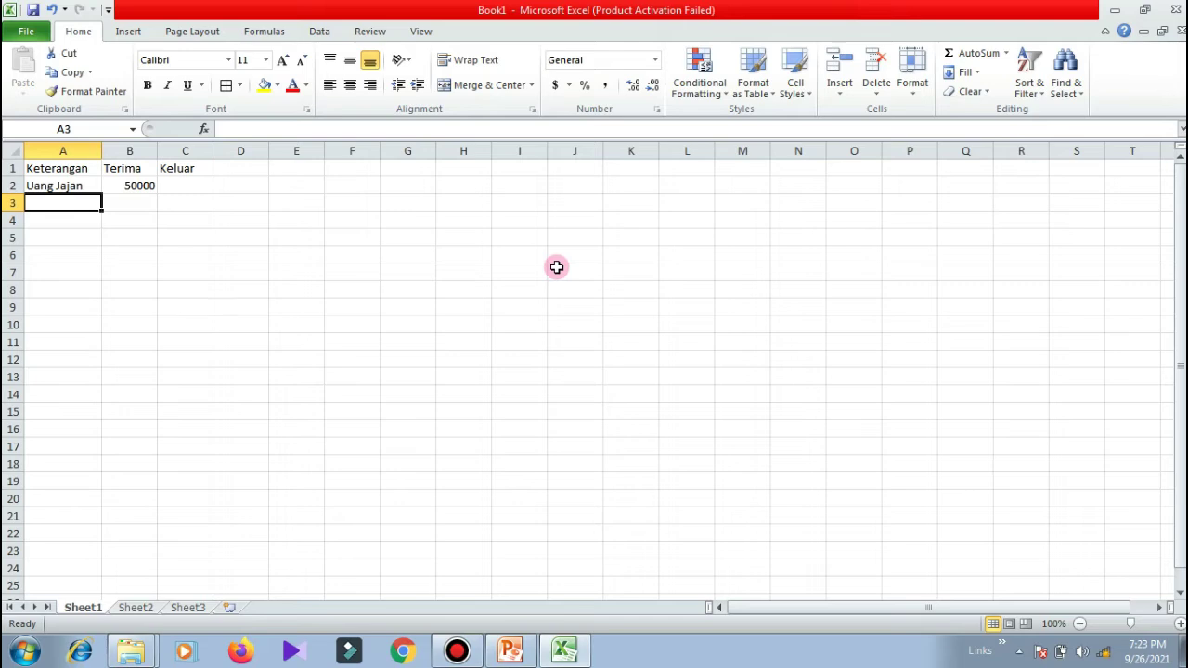
text(bakso)
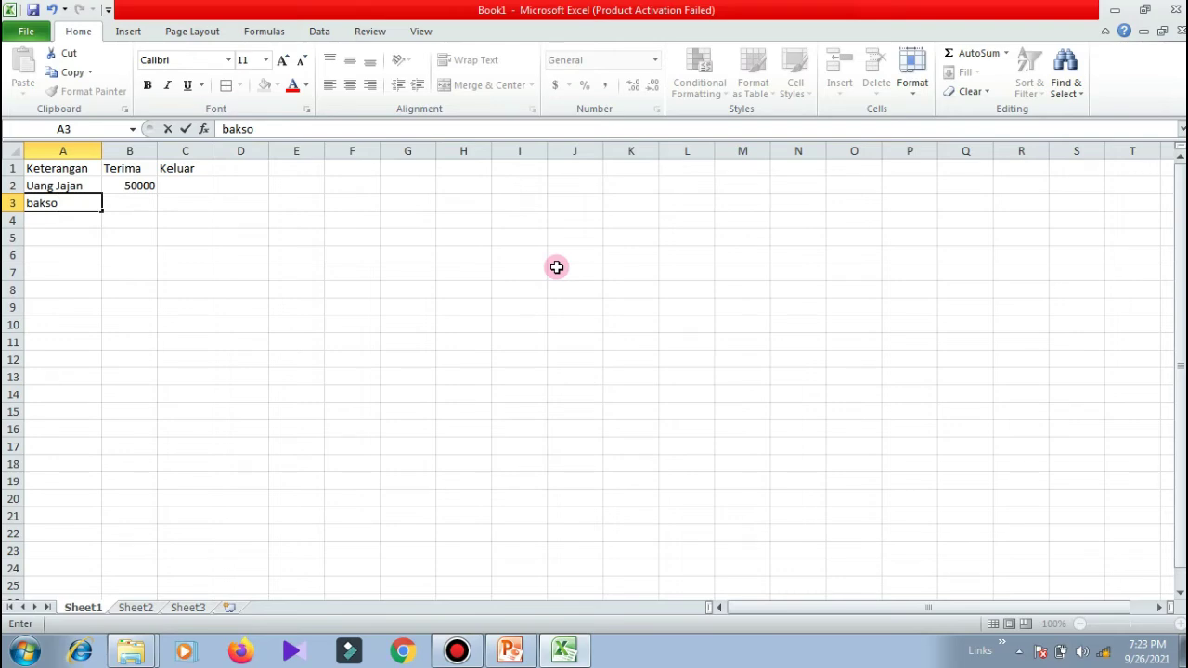
key(Tab)
key(Tab)
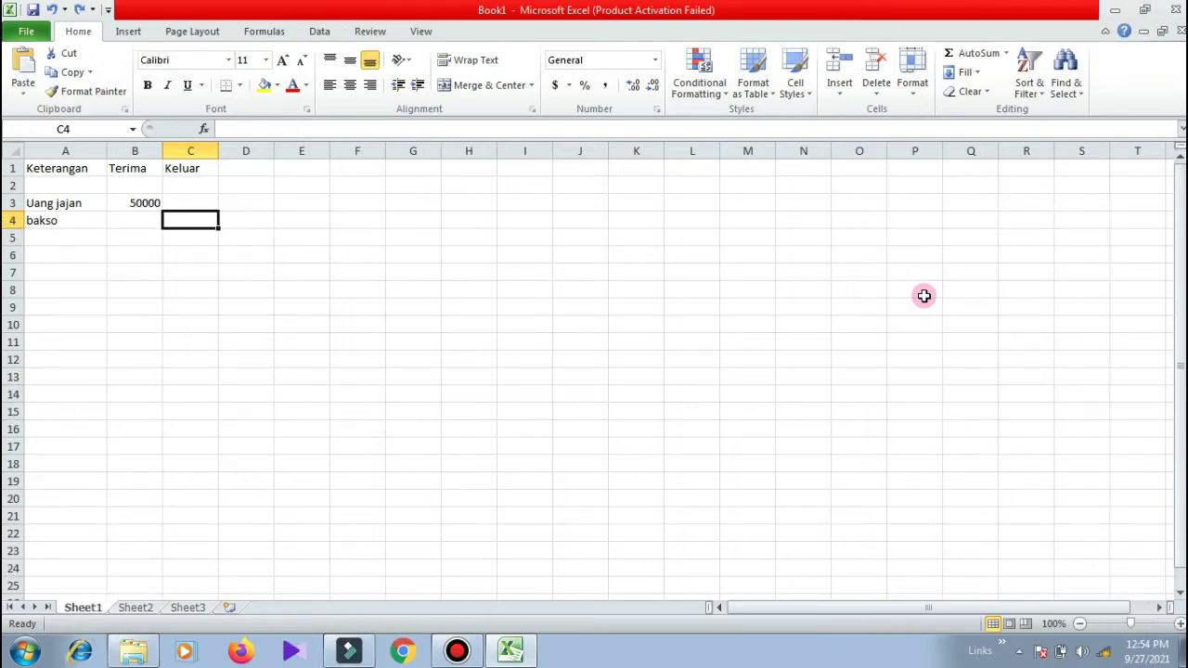
text(15)
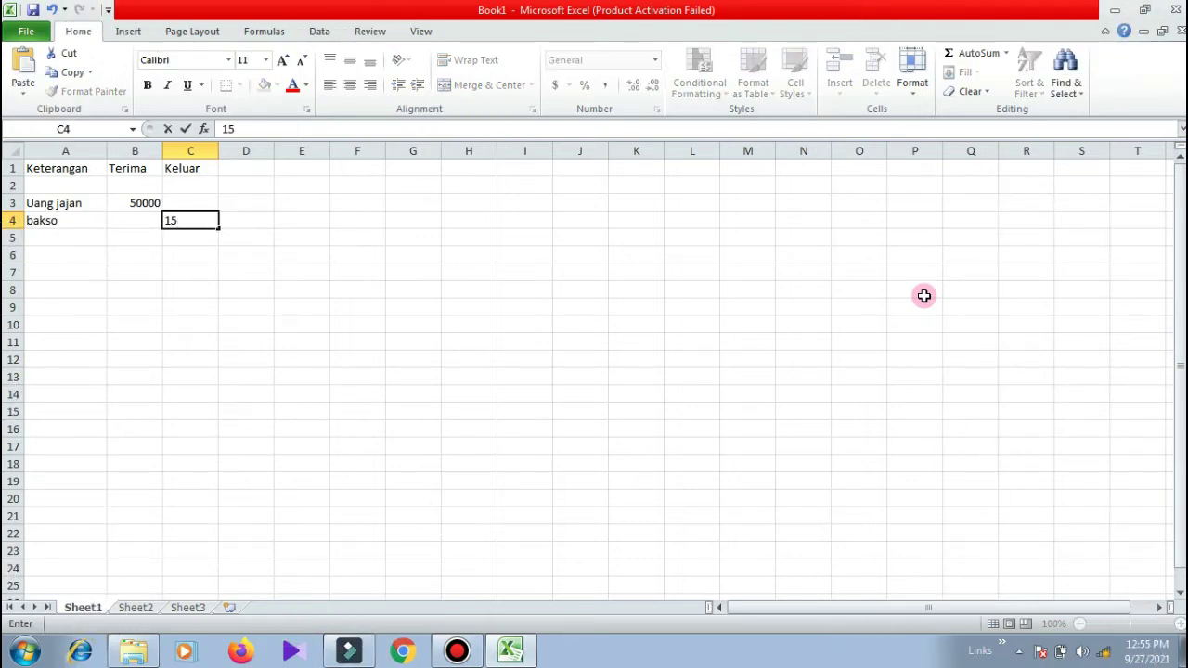
text(000)
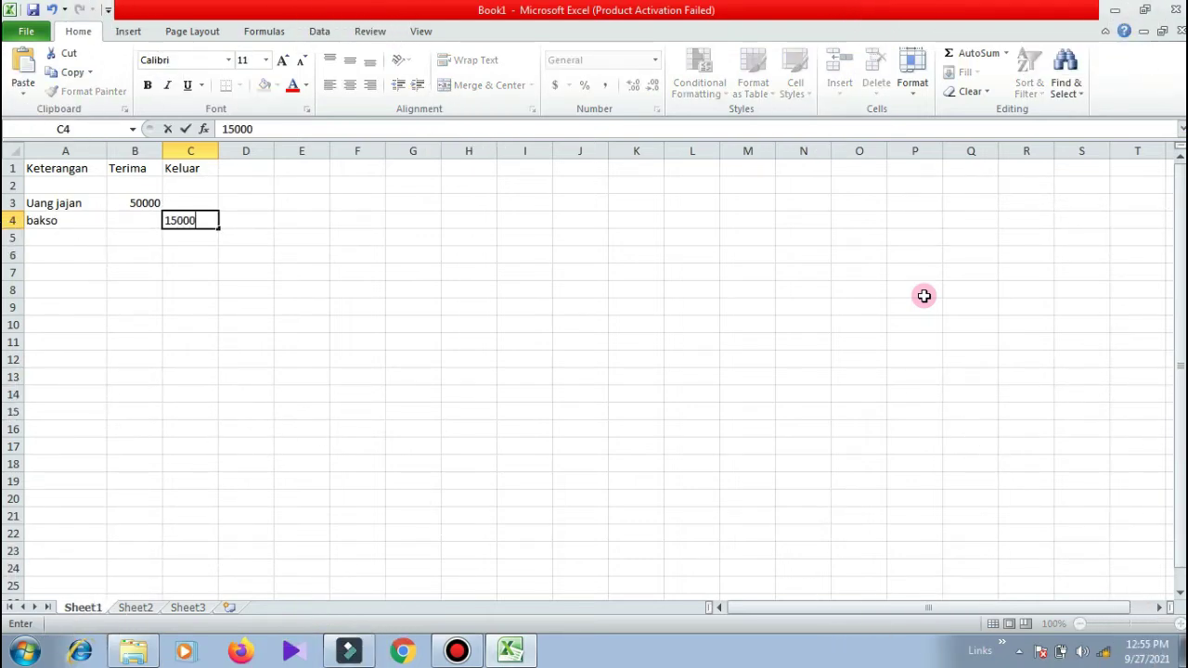
Add the expense es jeruk in row 5 with 5000 in the Keluar column.
click(82, 234)
text(e)
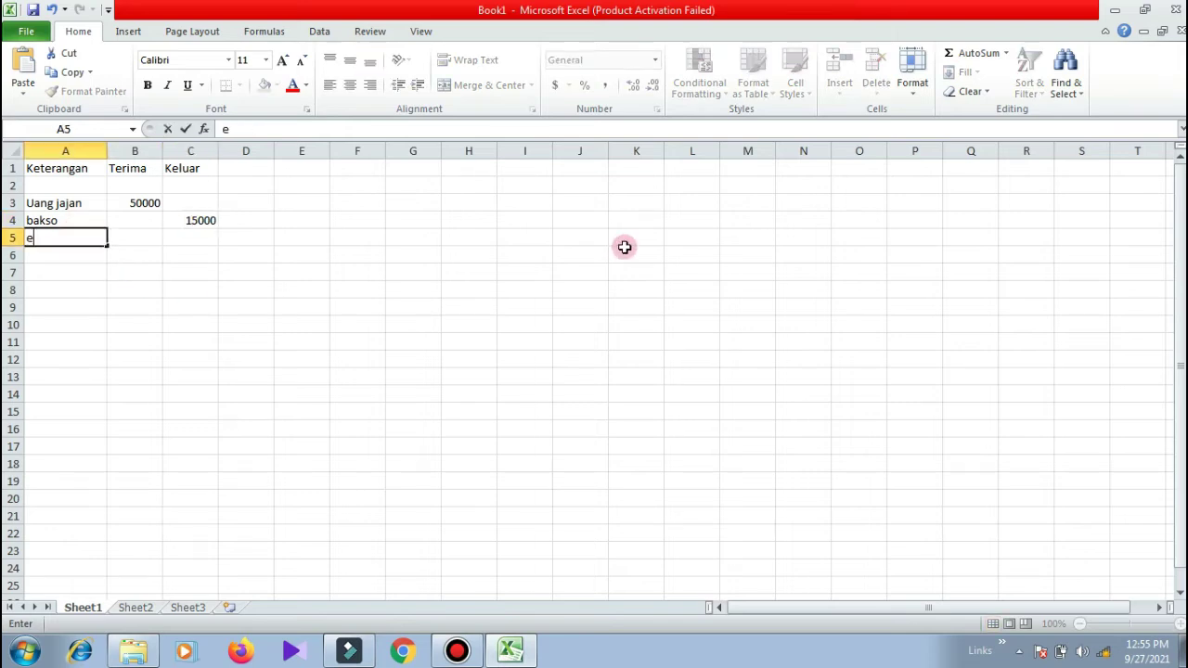
text(s jeruk)
key(Tab)
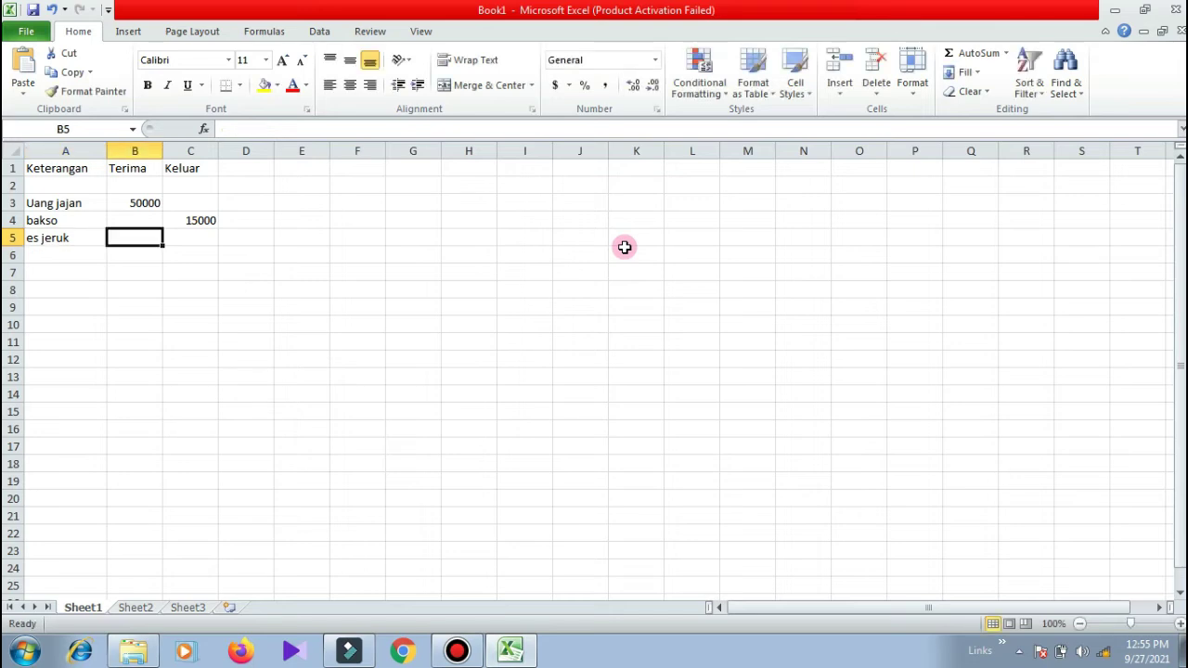
key(Tab)
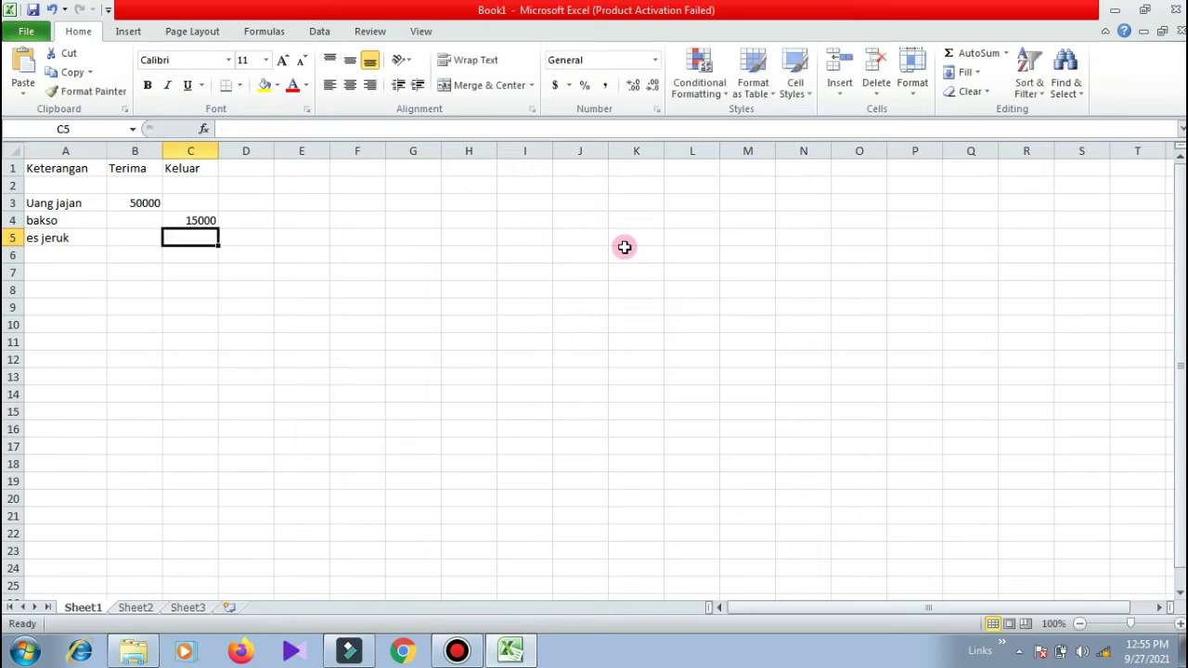
text(5000)
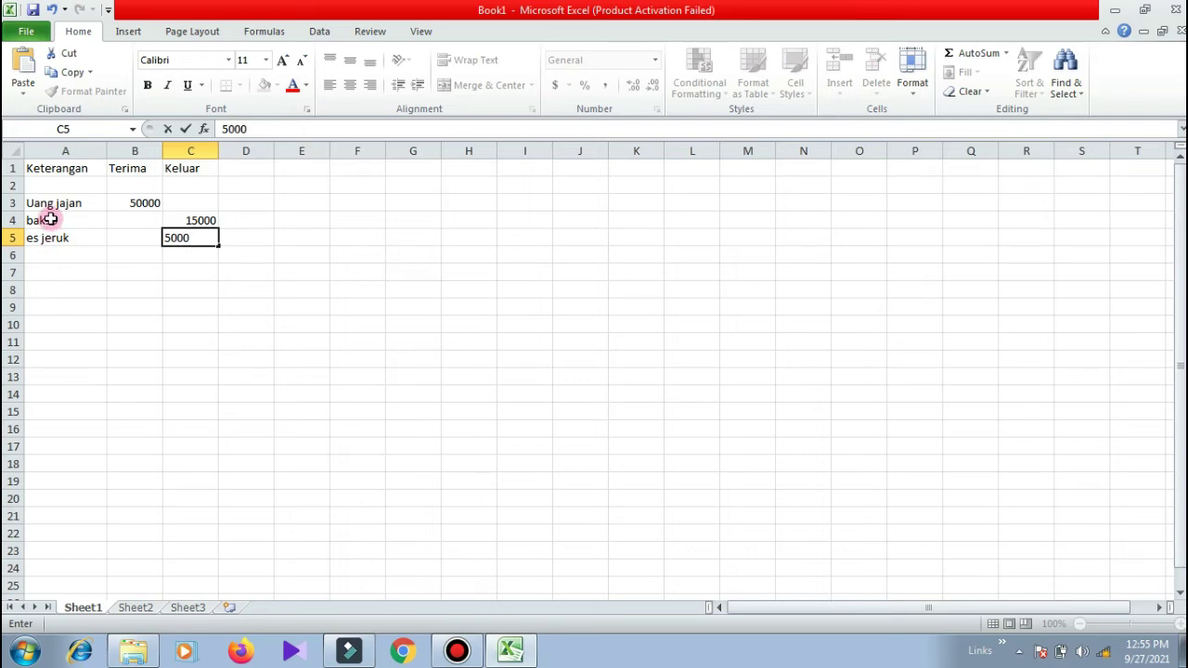
drag(49, 219, 48, 233)
Enter the summary labels jumlah pengeluaran in cell A7 and sisa uang in cell A8.
click(68, 276)
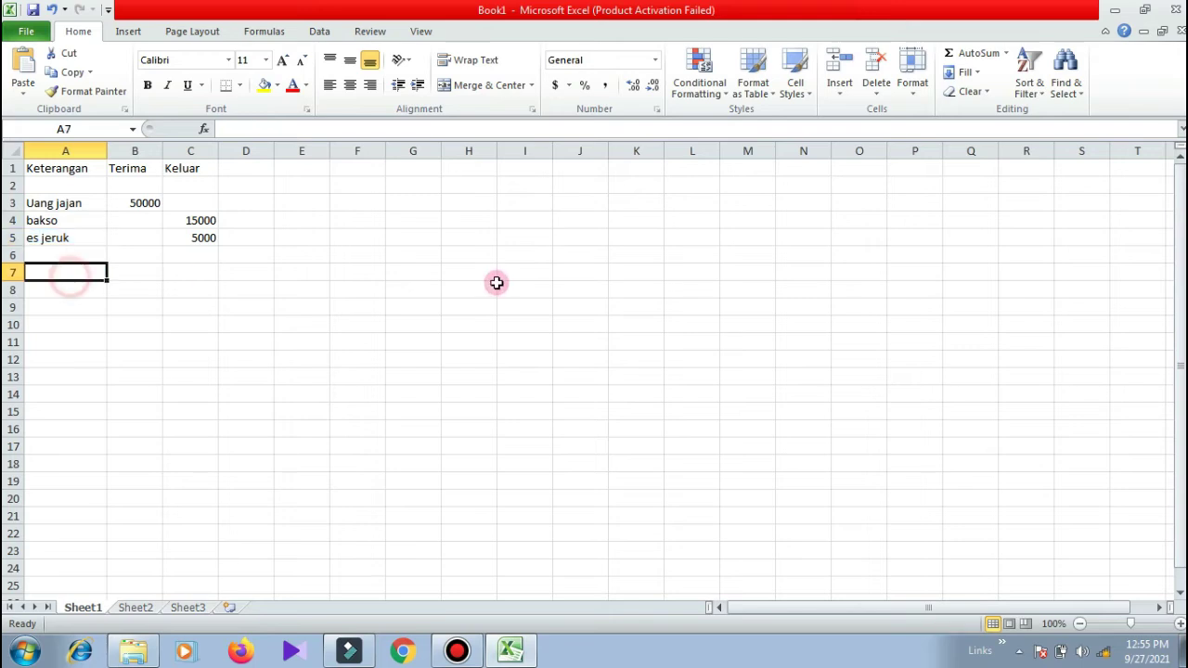
text(ju)
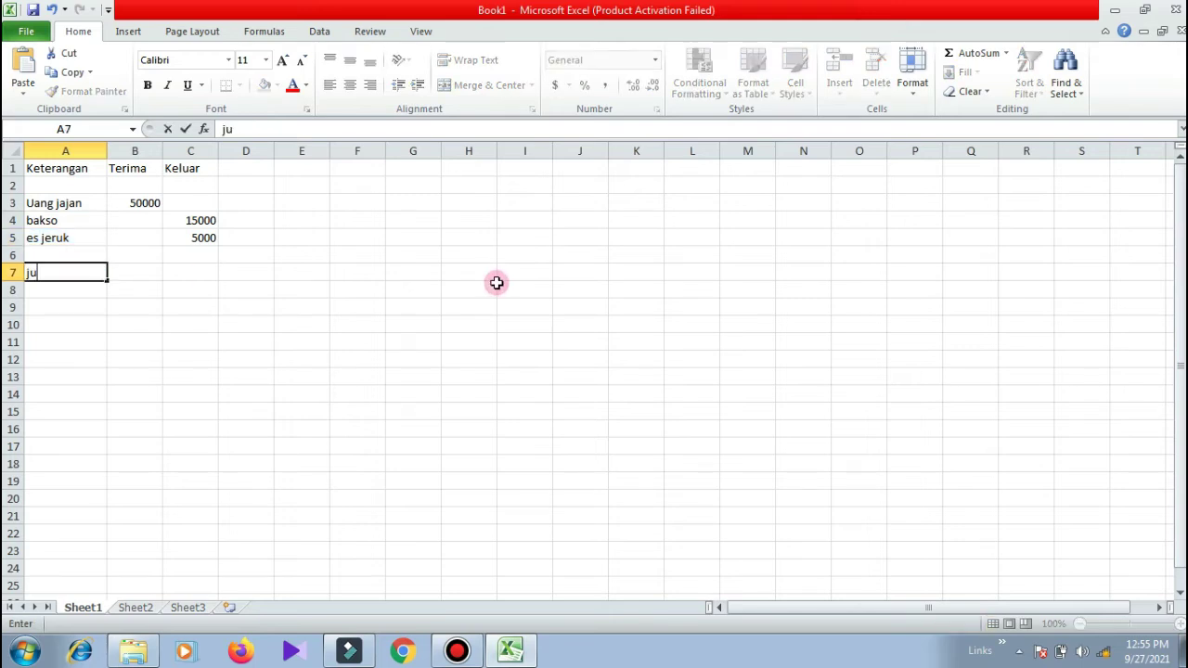
text(mlah pe)
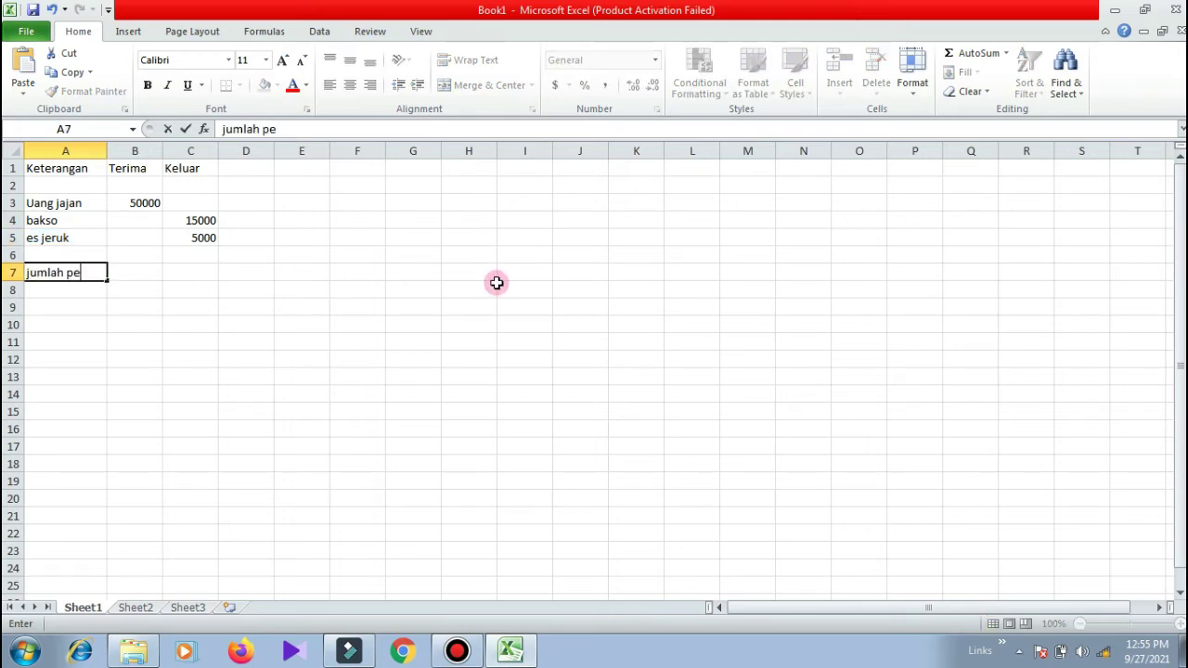
text(ngelu)
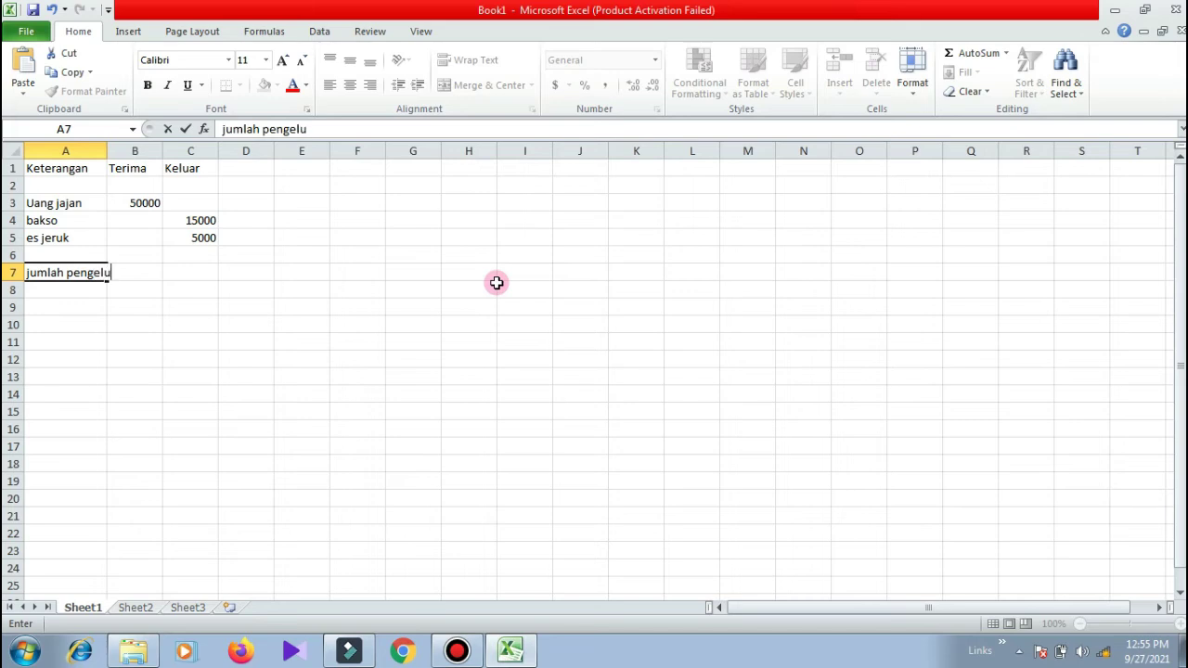
text(aran)
key(Return)
text(sisa uang)
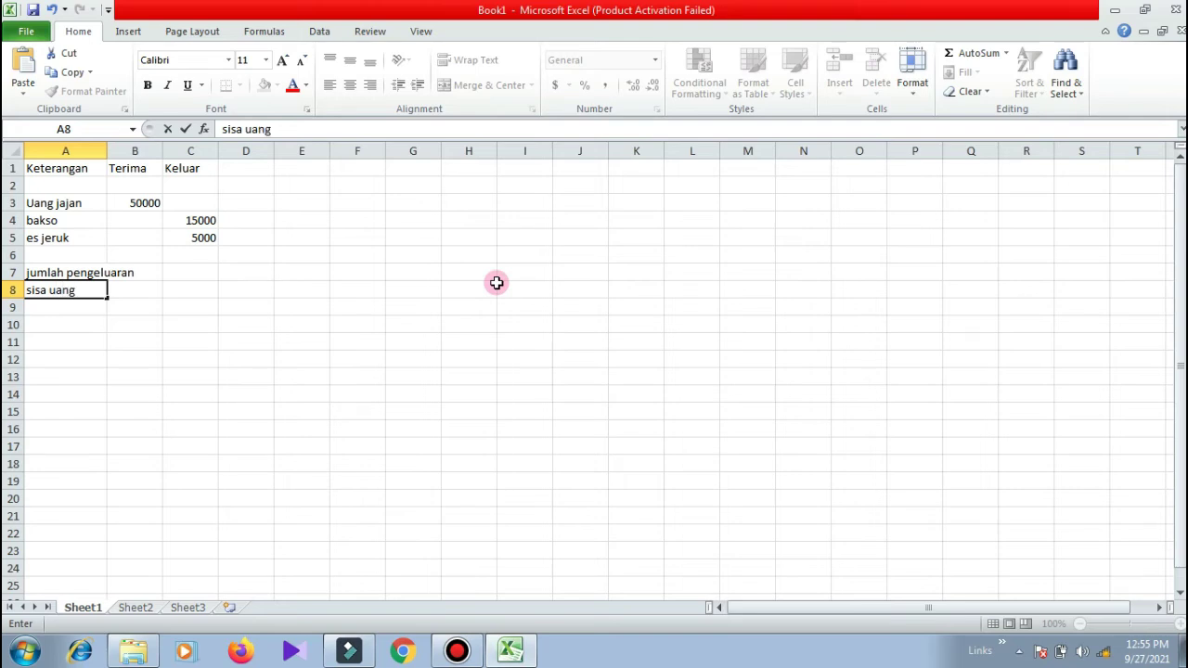
Widen column A so the full jumlah pengeluaran label fits inside its cell.
click(301, 289)
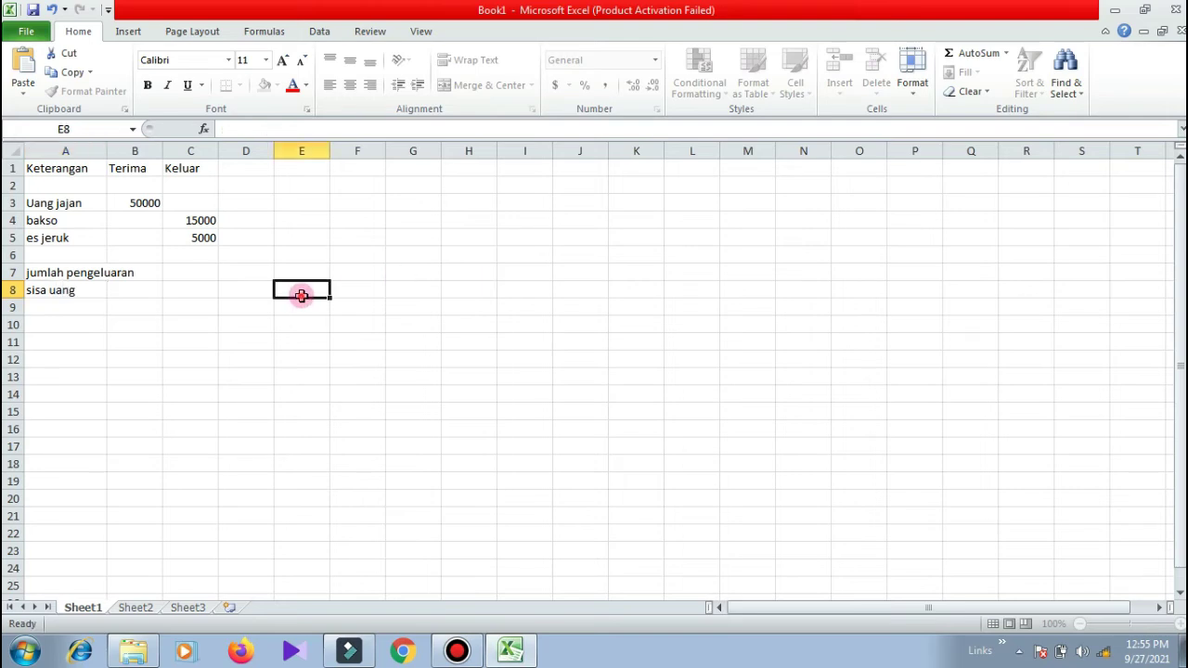
drag(106, 153, 159, 161)
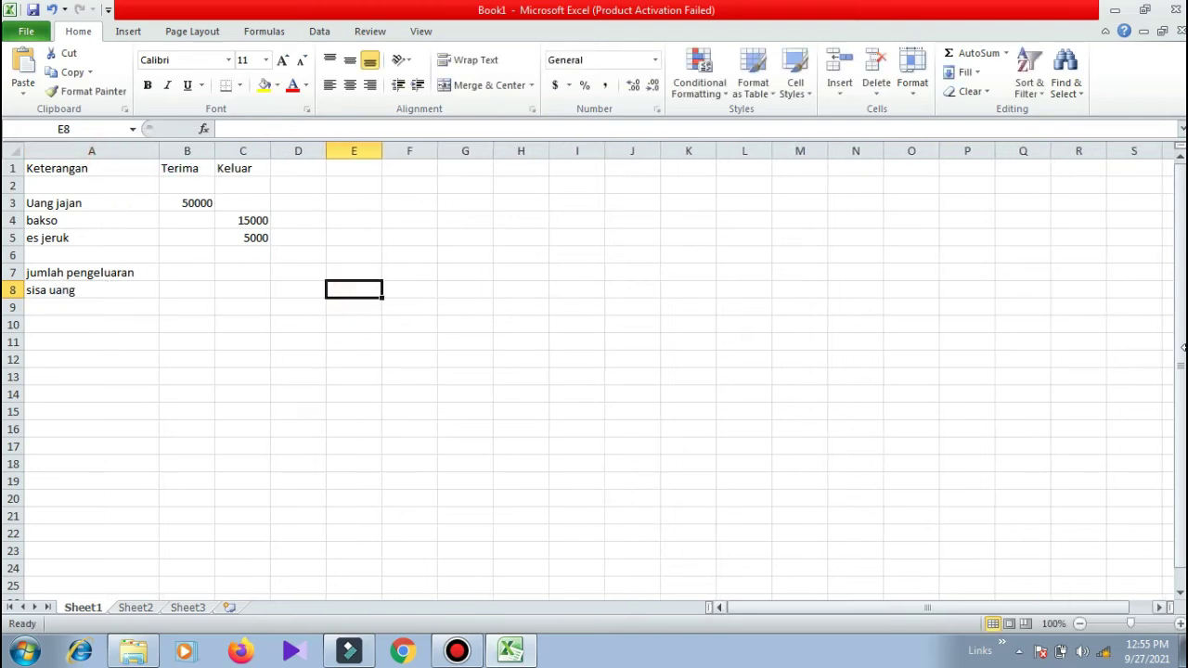
click(129, 274)
click(120, 303)
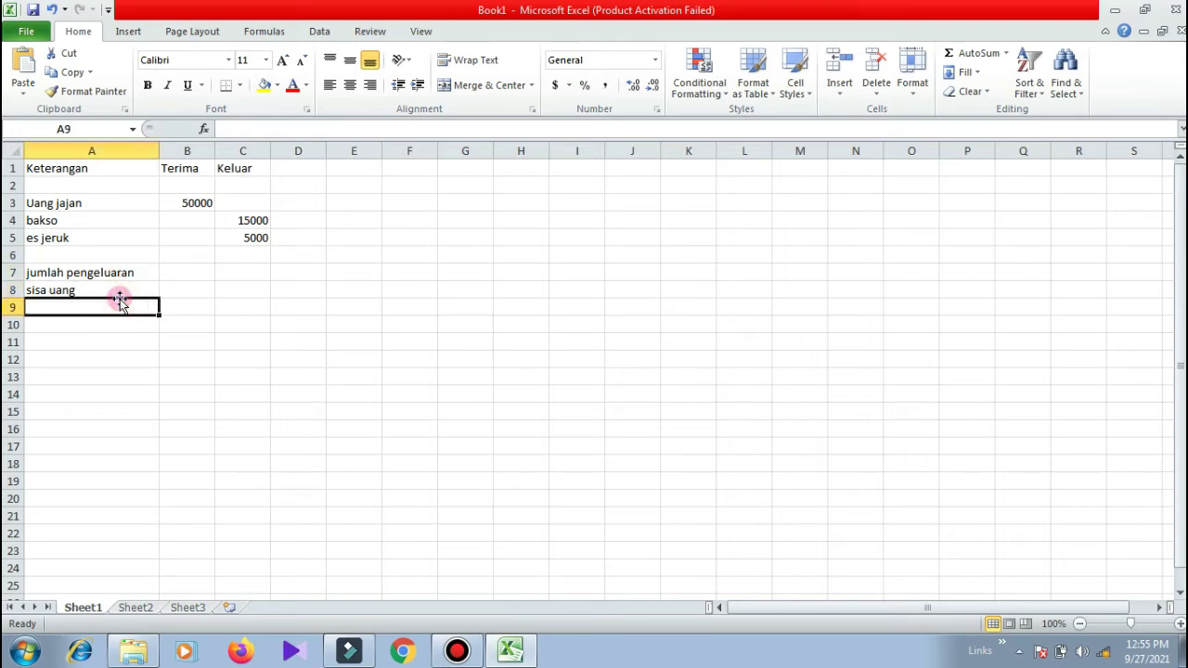
Examine the summary labels, the Terima and Keluar amounts, and the column headings of the table.
drag(117, 270, 150, 289)
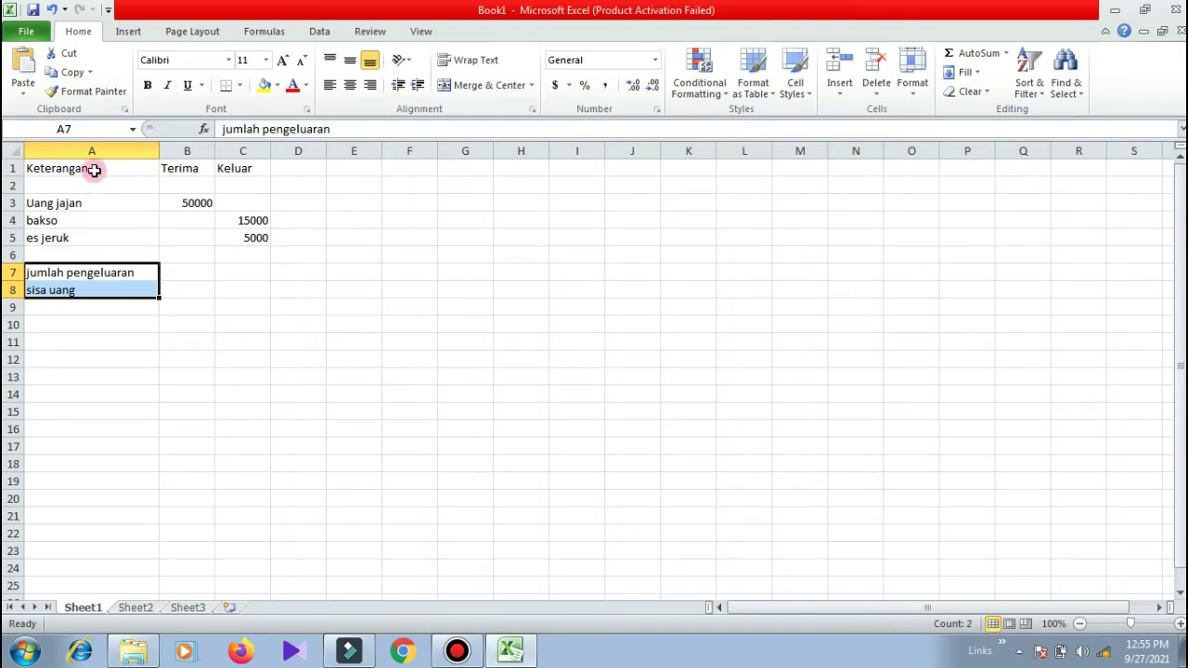
drag(92, 172, 88, 268)
drag(195, 203, 255, 238)
click(119, 272)
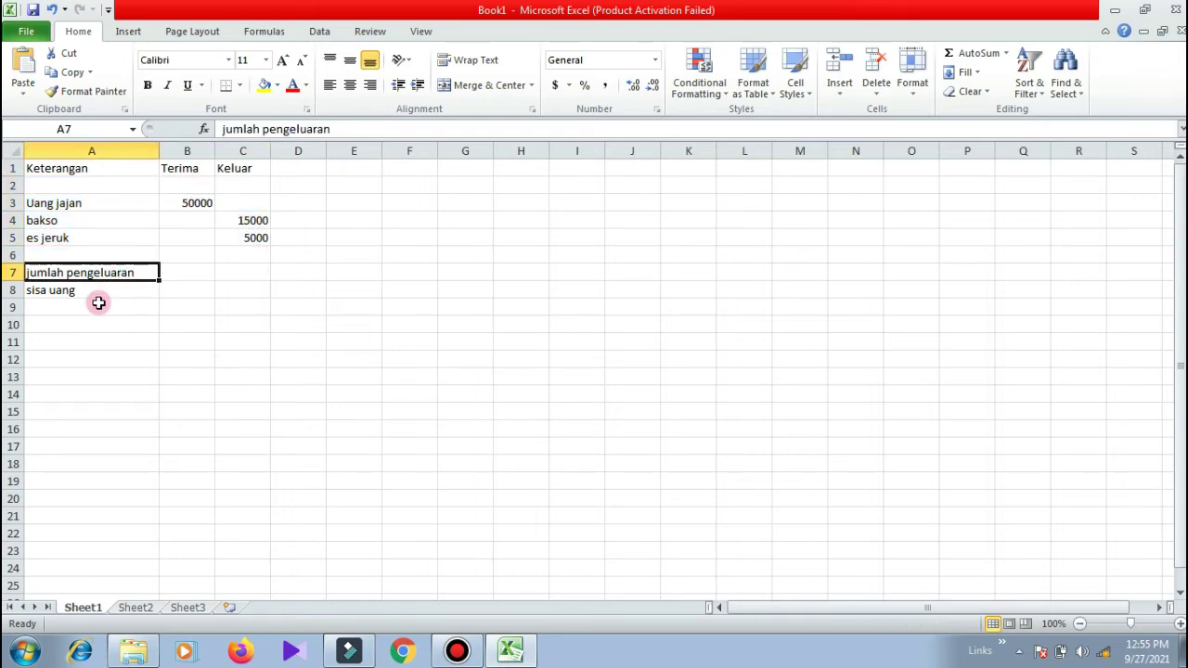
click(98, 297)
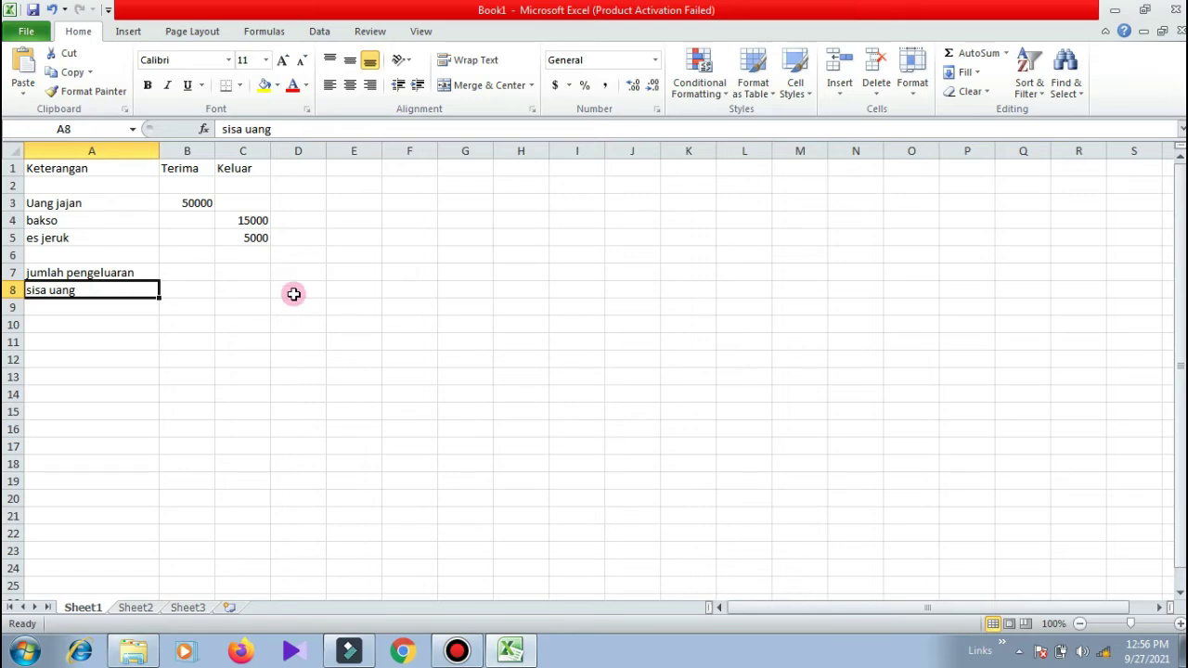
click(95, 273)
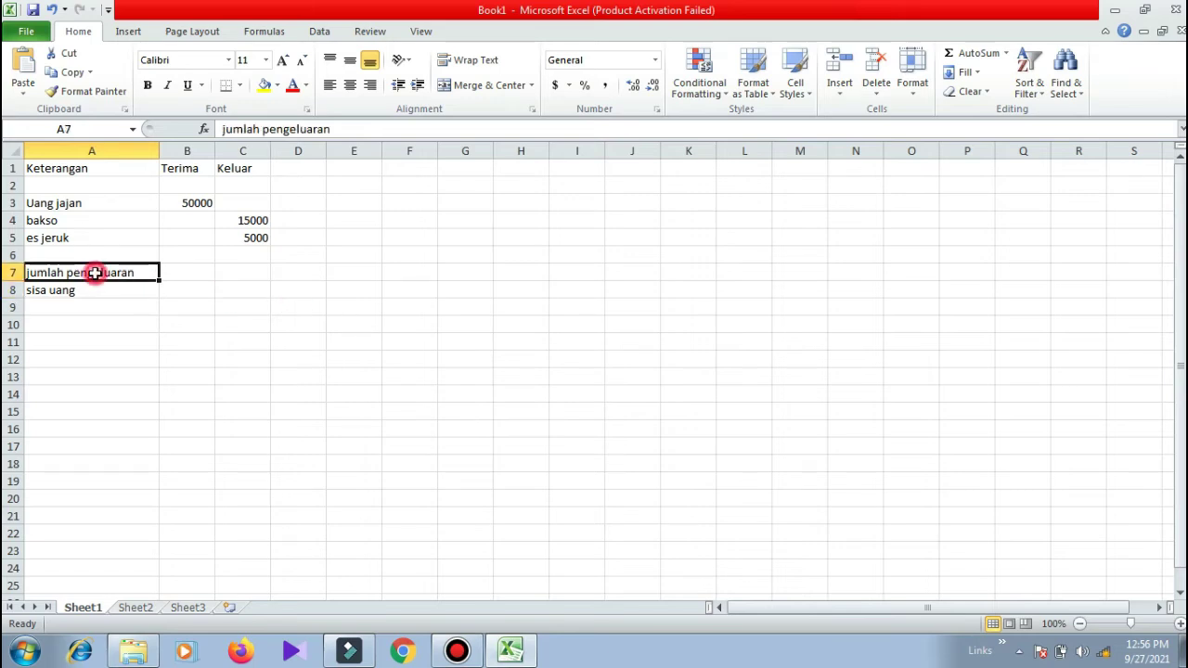
click(196, 202)
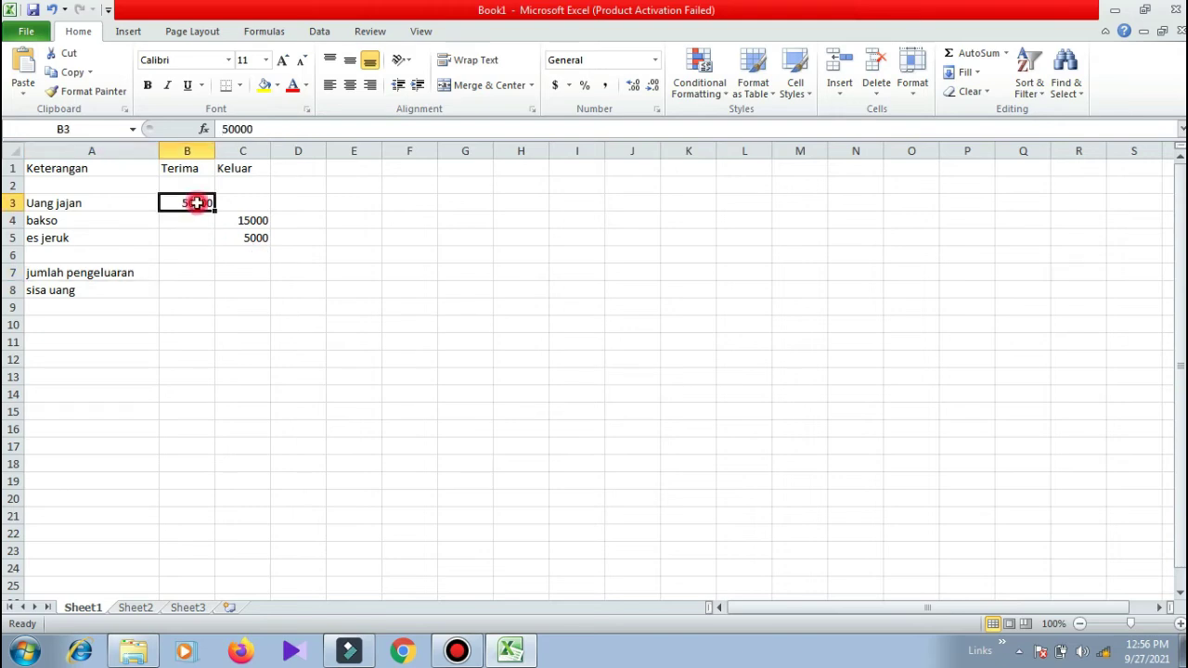
click(261, 225)
click(266, 238)
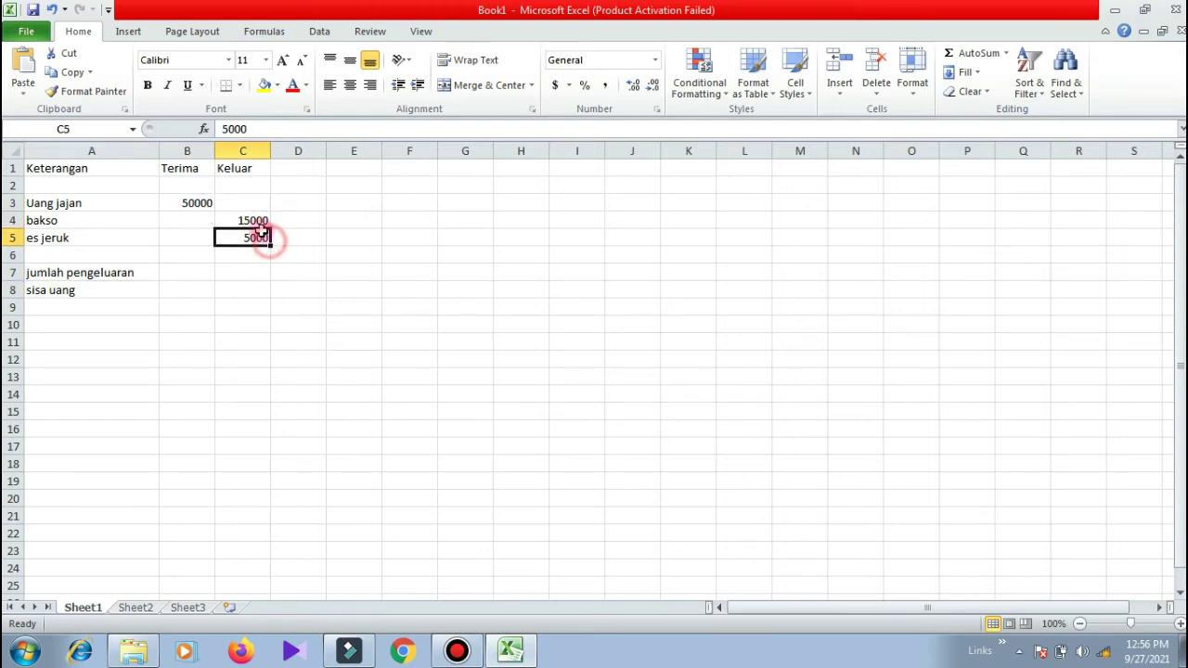
click(259, 220)
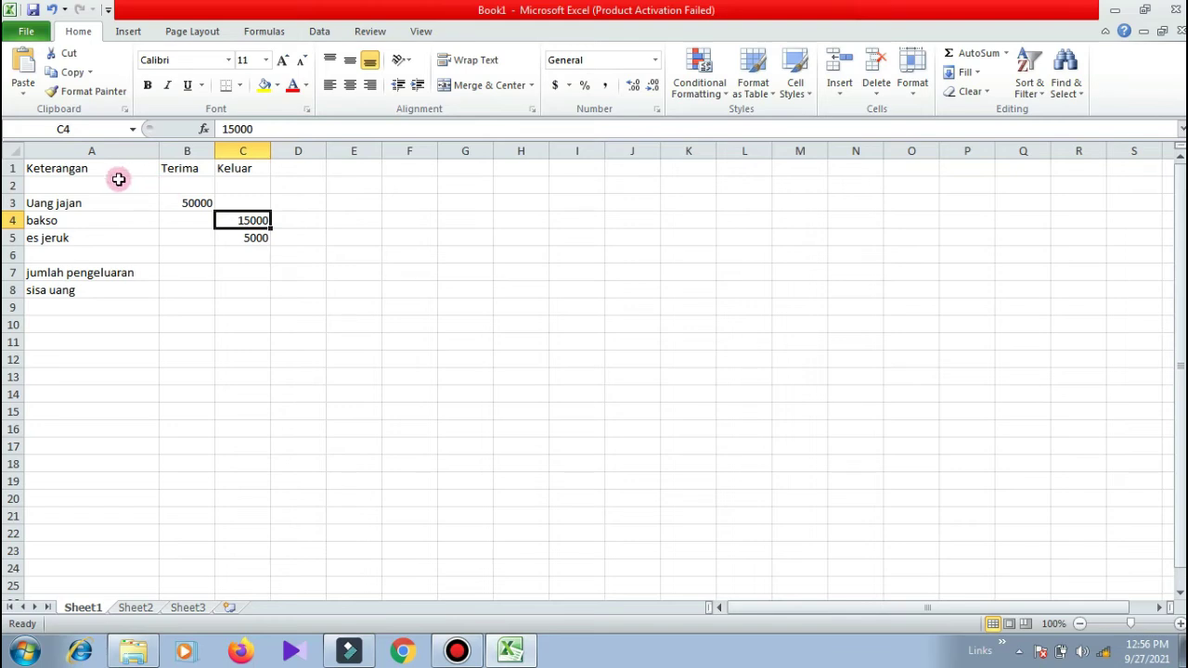
drag(98, 168, 246, 170)
drag(288, 236, 286, 320)
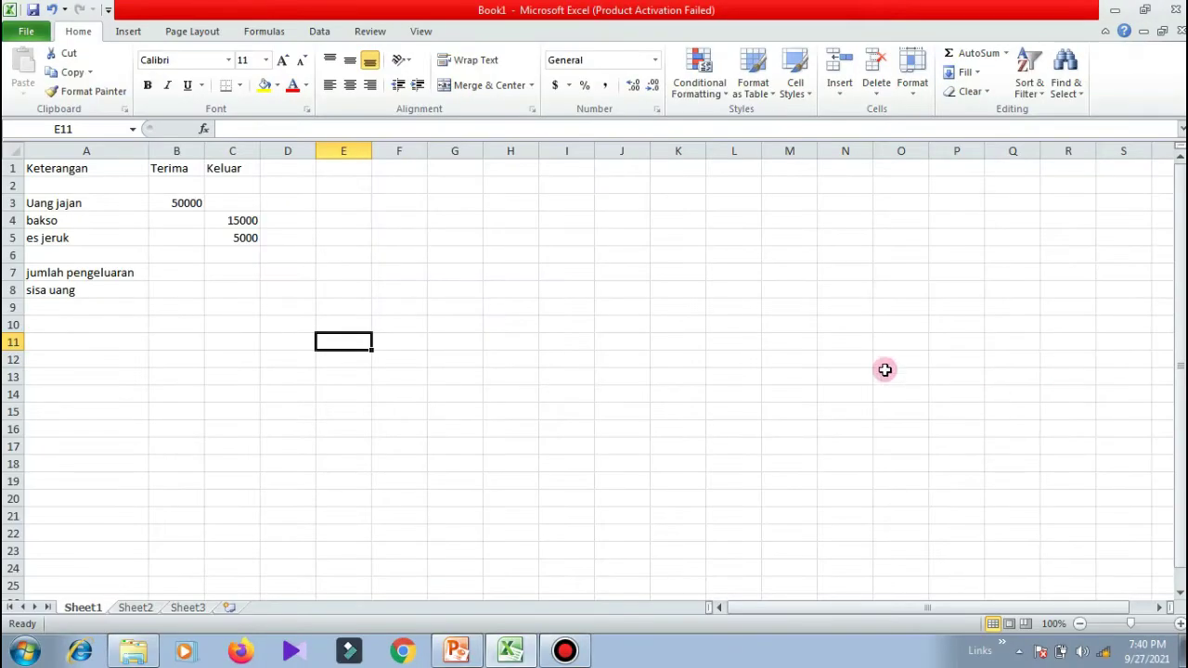
Save the workbook in the Documents library as "daftar penerimaan dan pengeluaran uang jajan milik ustadzah" followed by the teacher's name.
click(21, 32)
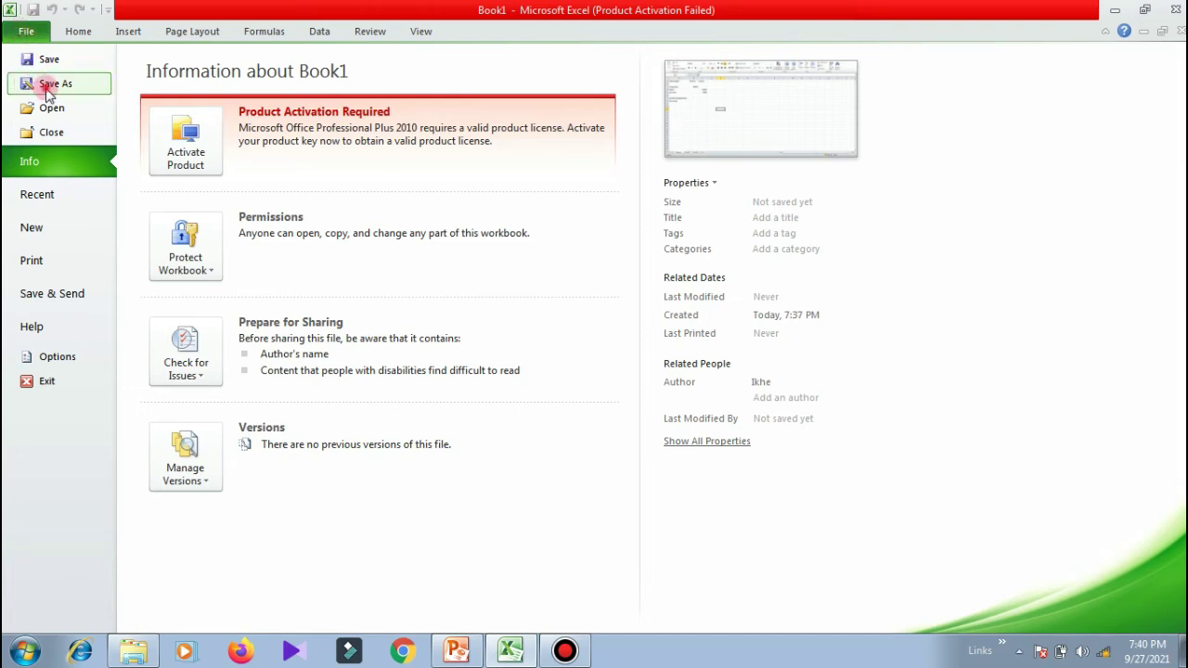
key(Escape)
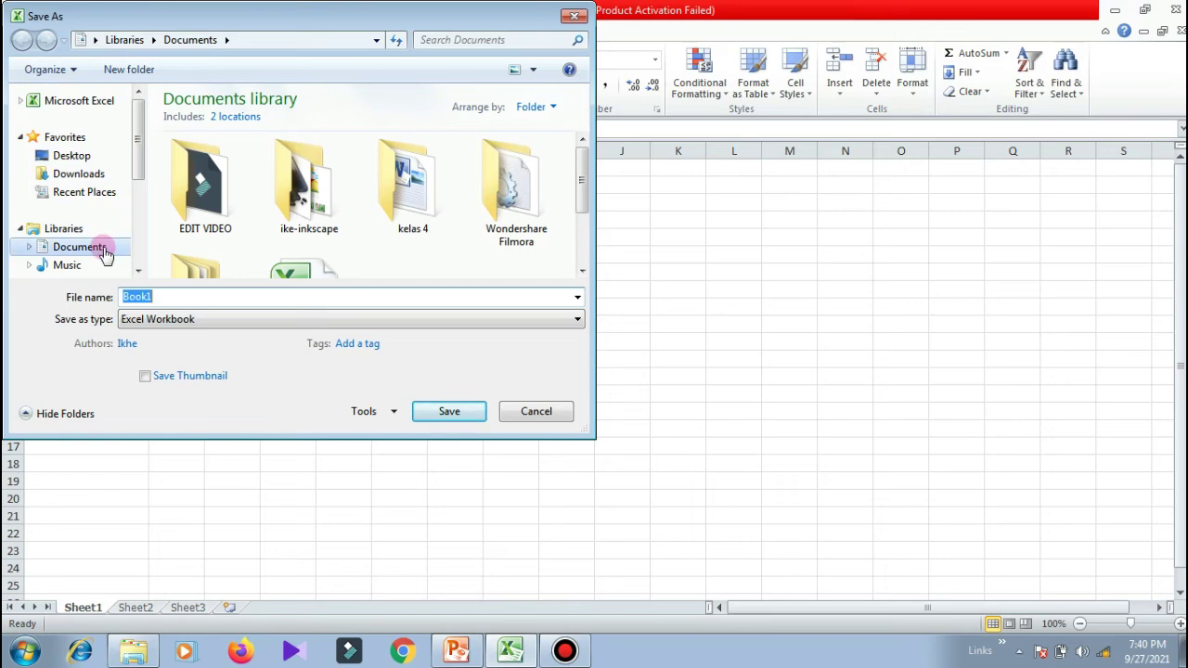
click(172, 299)
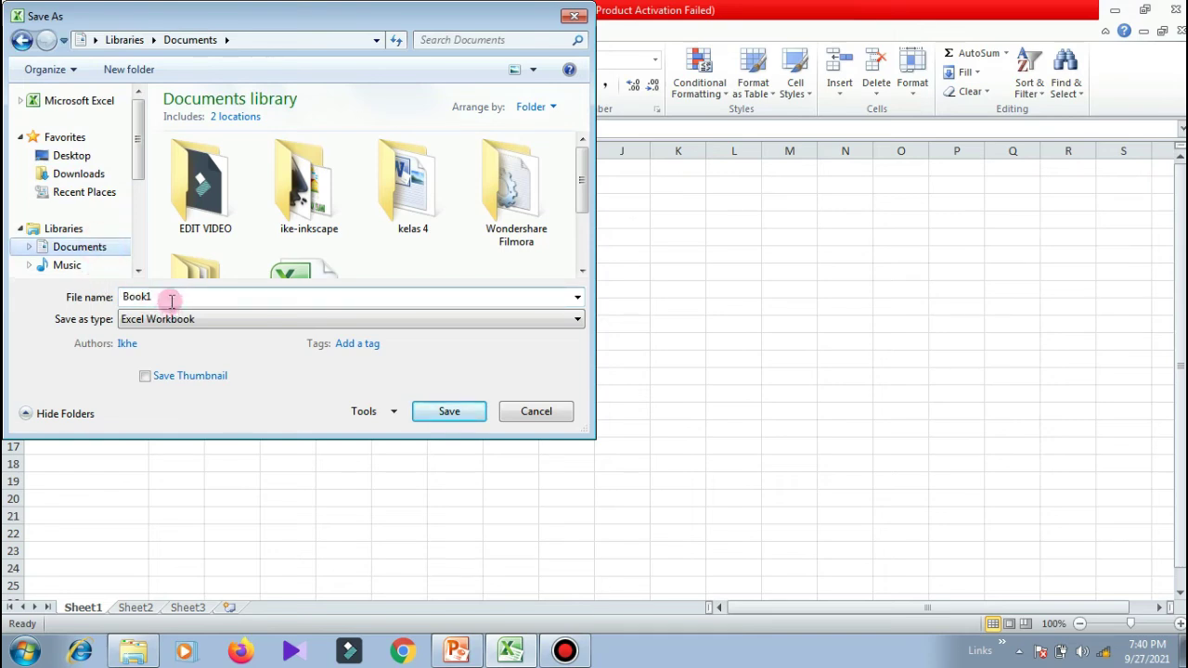
double_click(172, 299)
key(BackSpace)
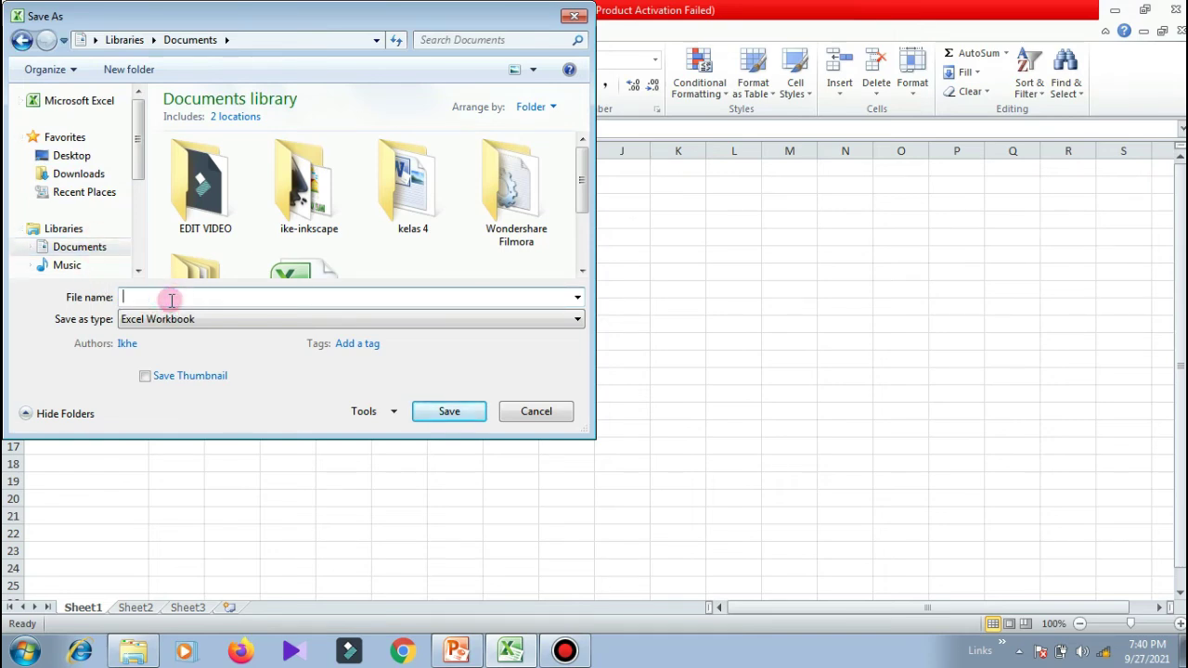
text(daftar)
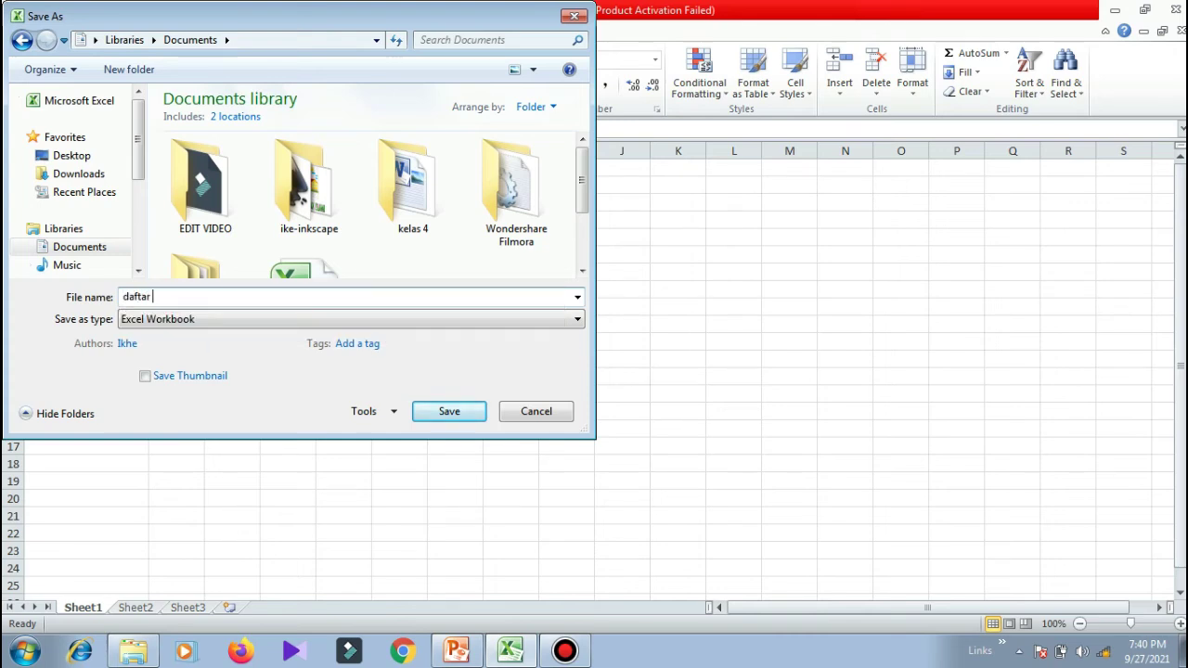
text( penerimaan dan penge)
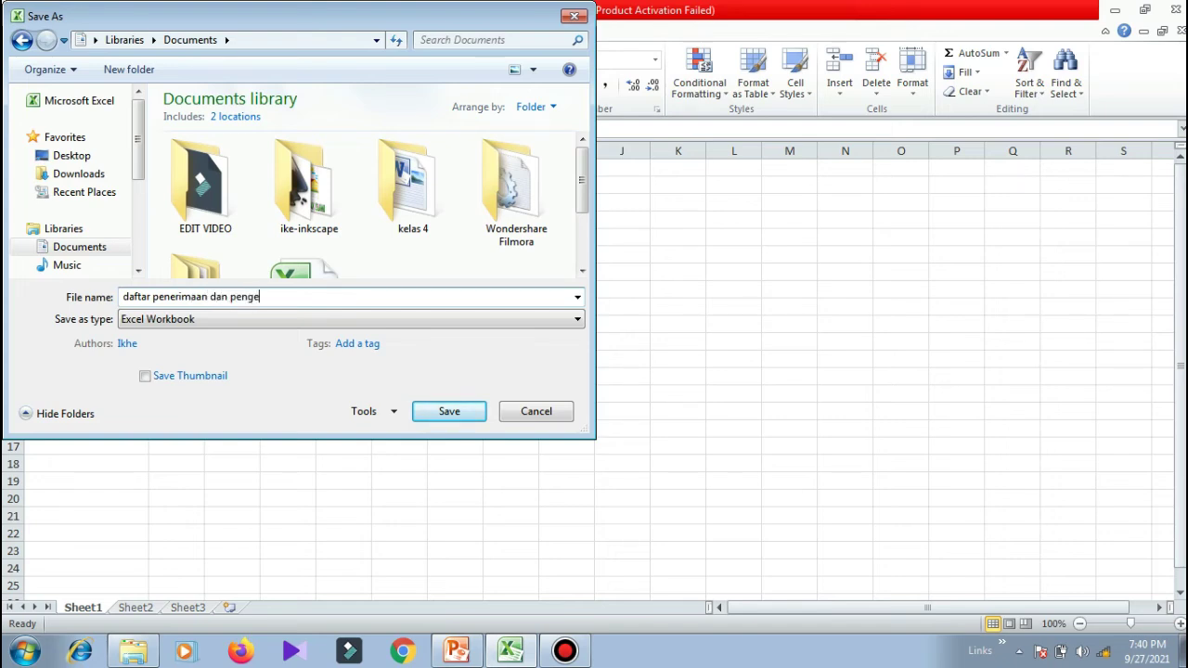
text(luaran uang)
text(jajan milik)
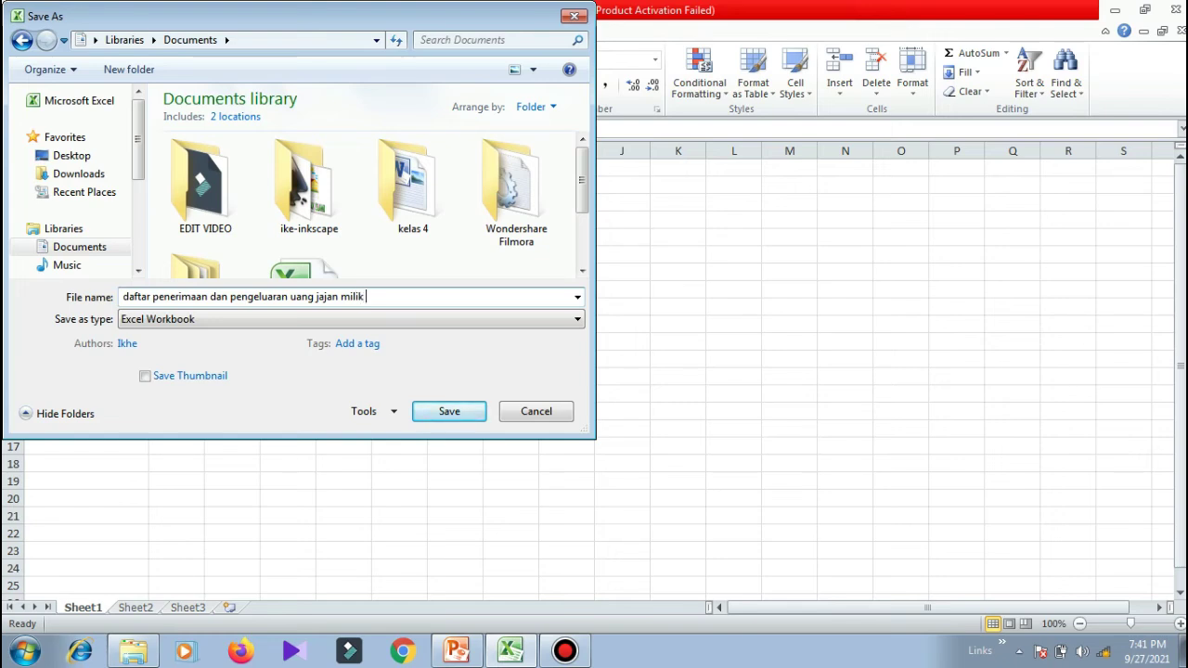
text( ustadzah Ike)
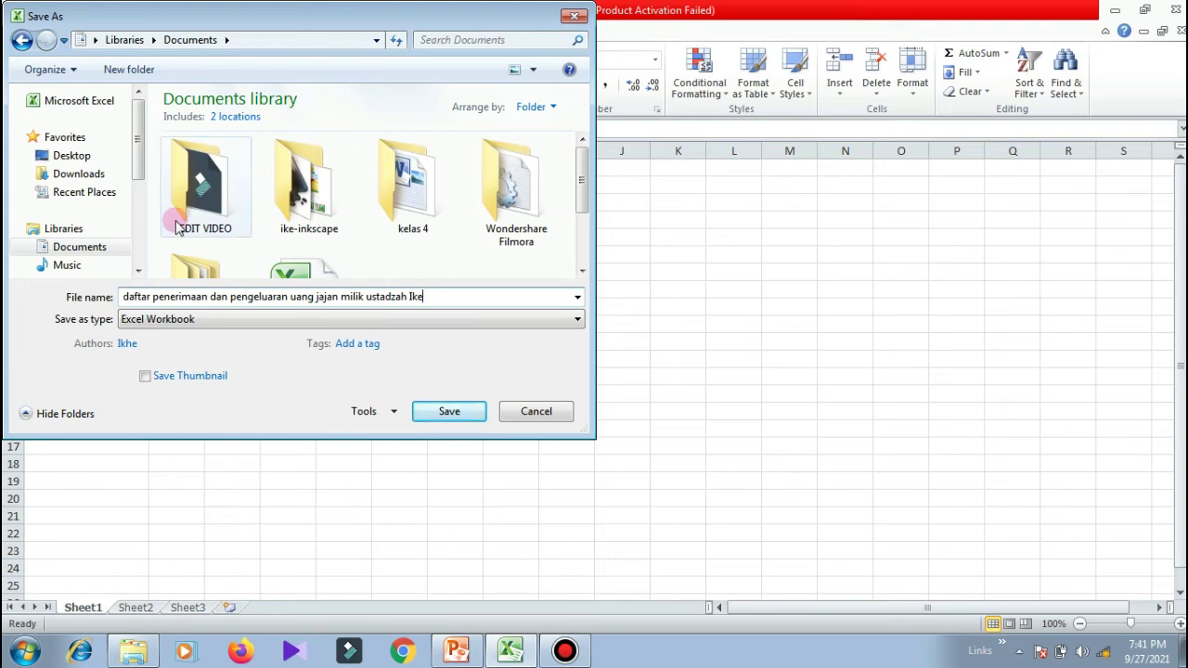
click(452, 416)
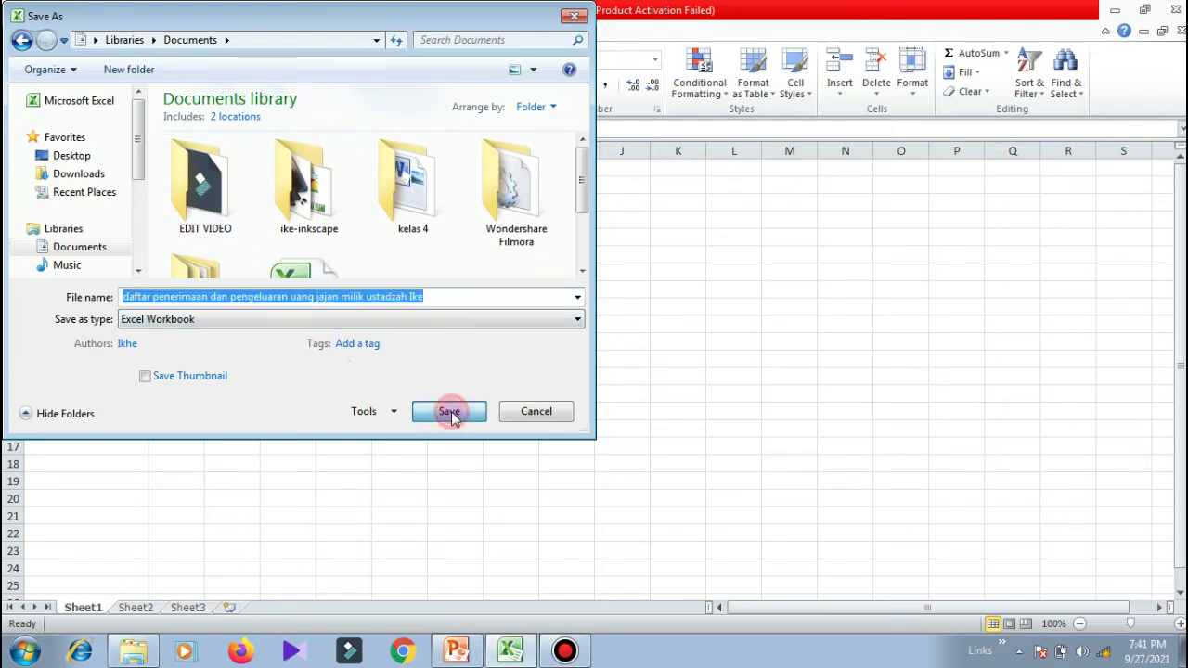